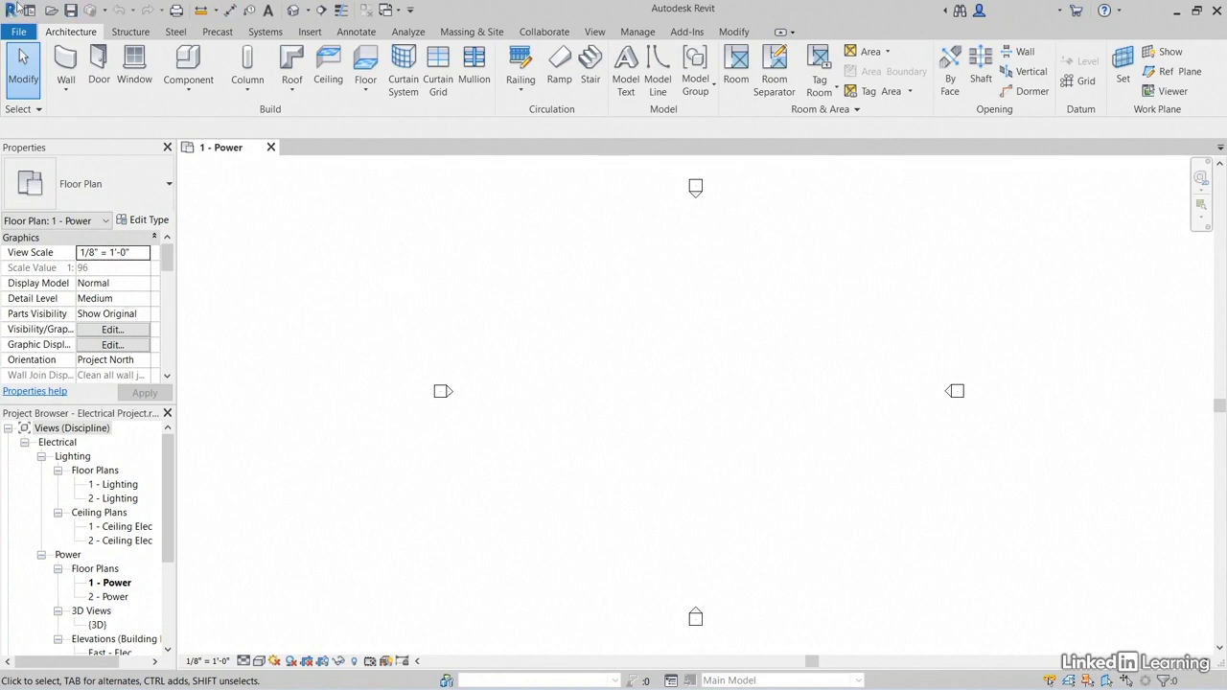
# - Peek at the window system menu and the recent-files home screen, then return to 1 - Power
pyautogui.click(13, 13)
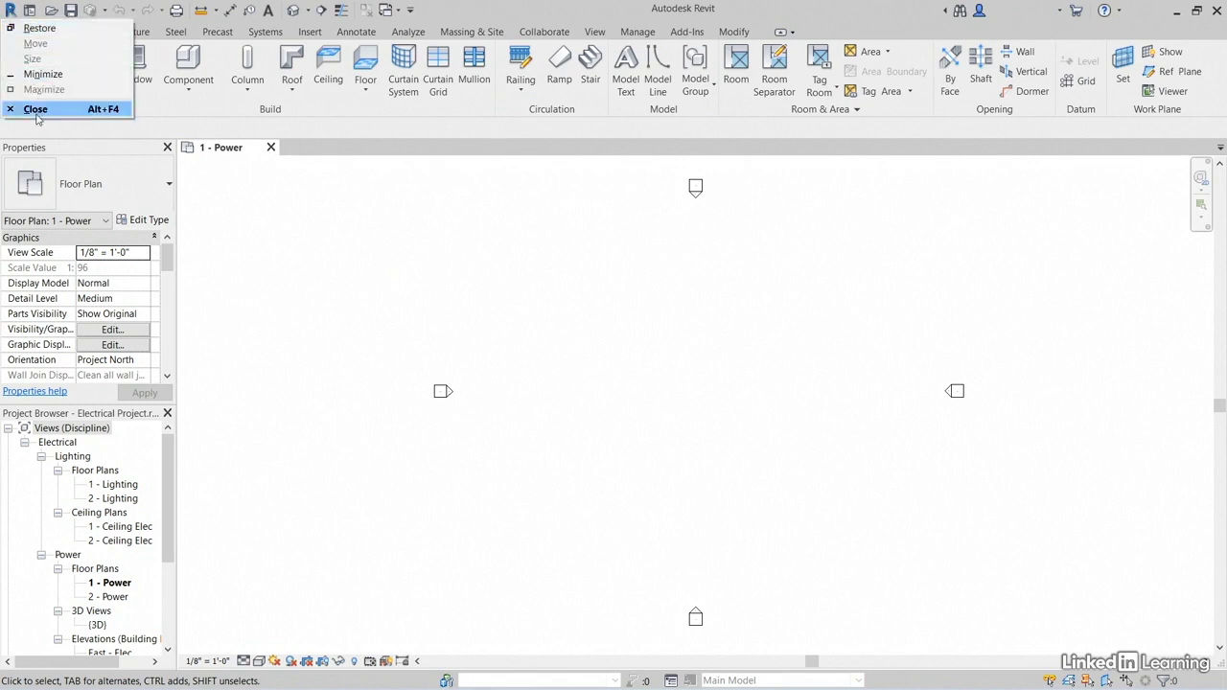
pyautogui.click(287, 256)
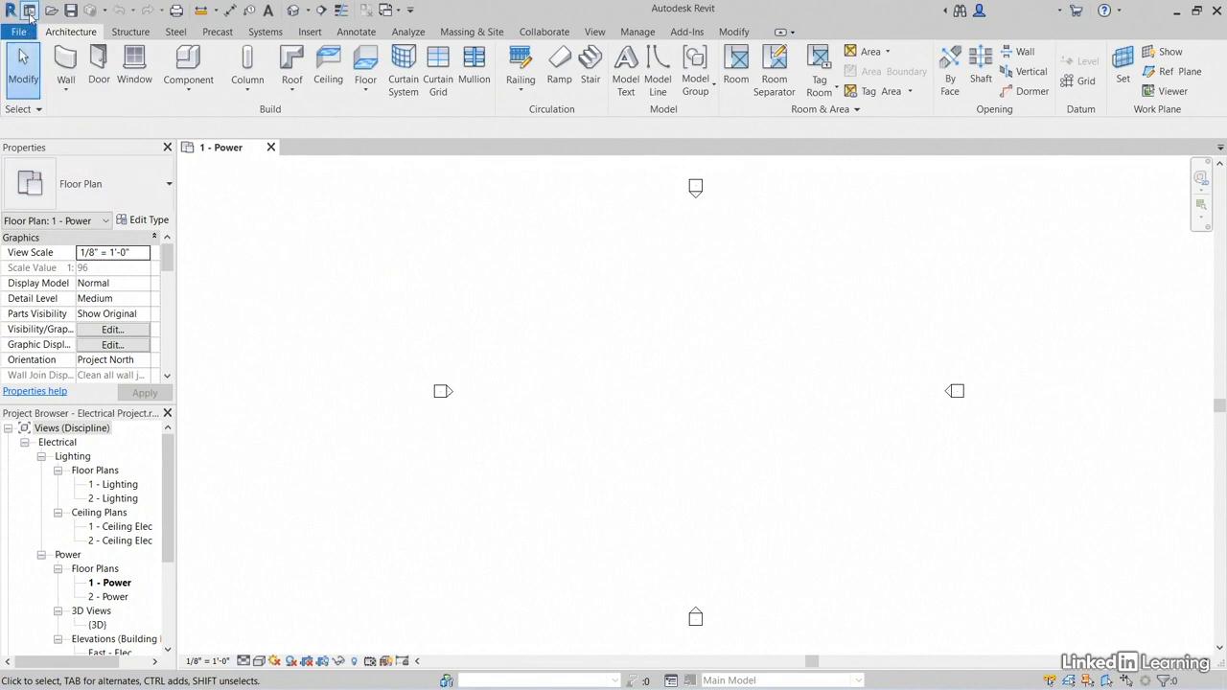
pyautogui.click(30, 11)
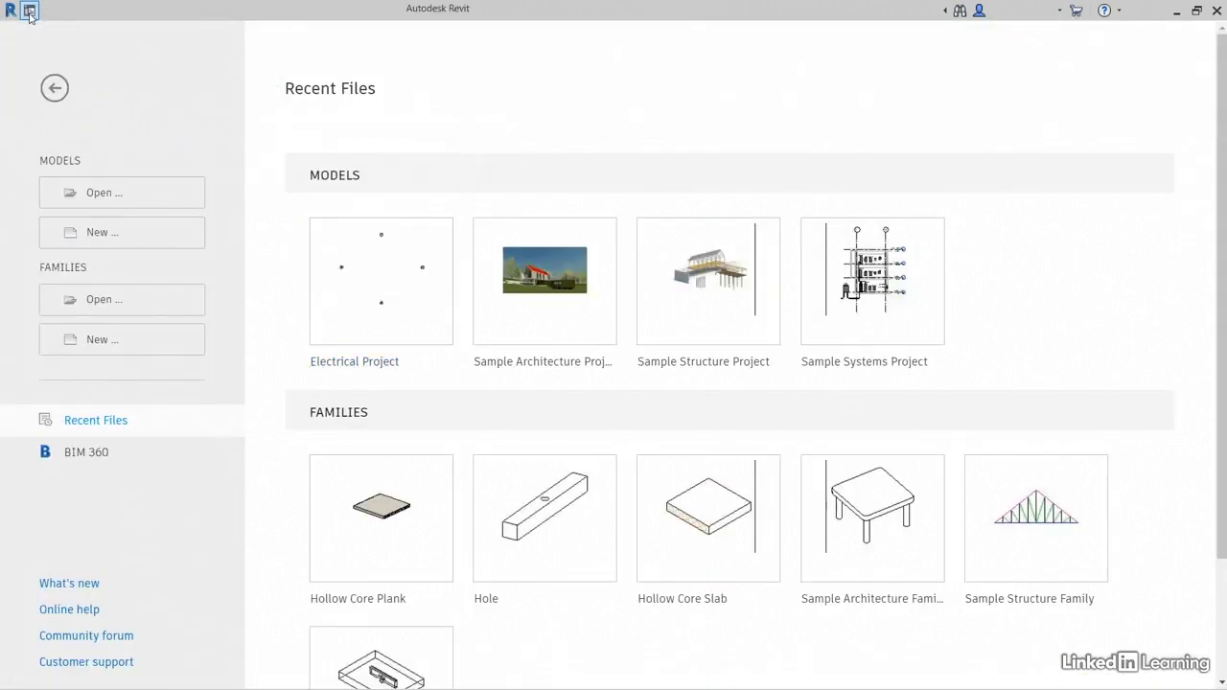
pyautogui.click(29, 11)
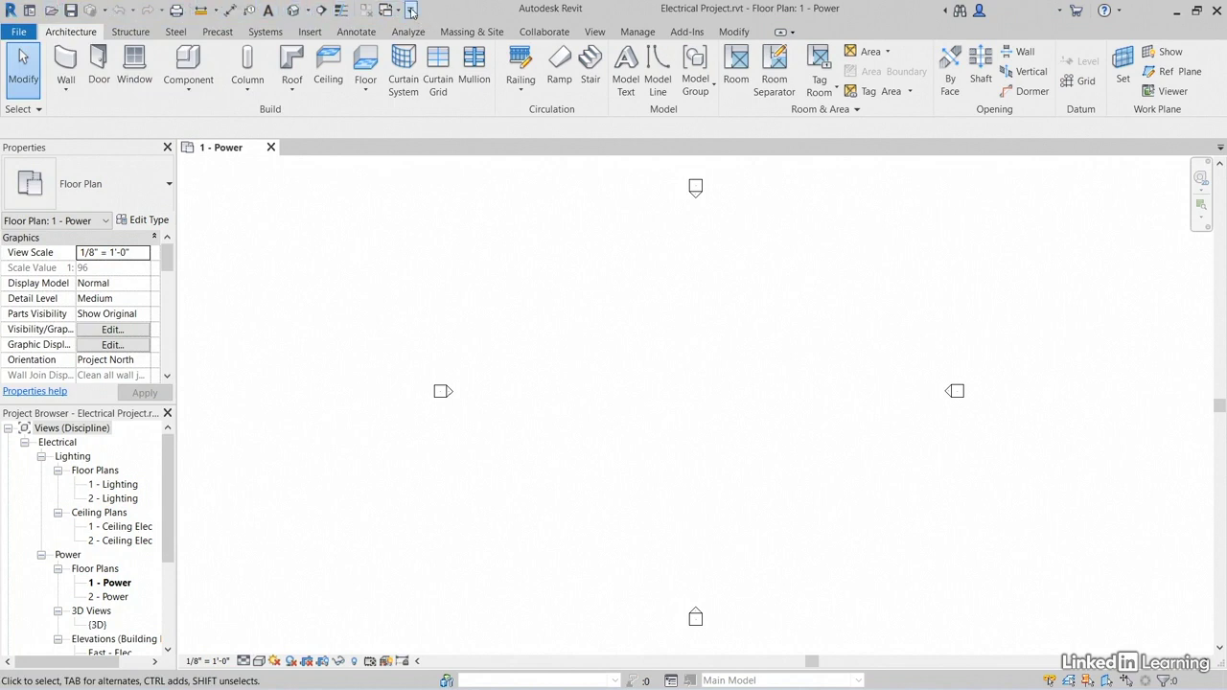
# - Preview the quick access command list, Mullion's pin option and the help resources list without changing anything
pyautogui.click(411, 11)
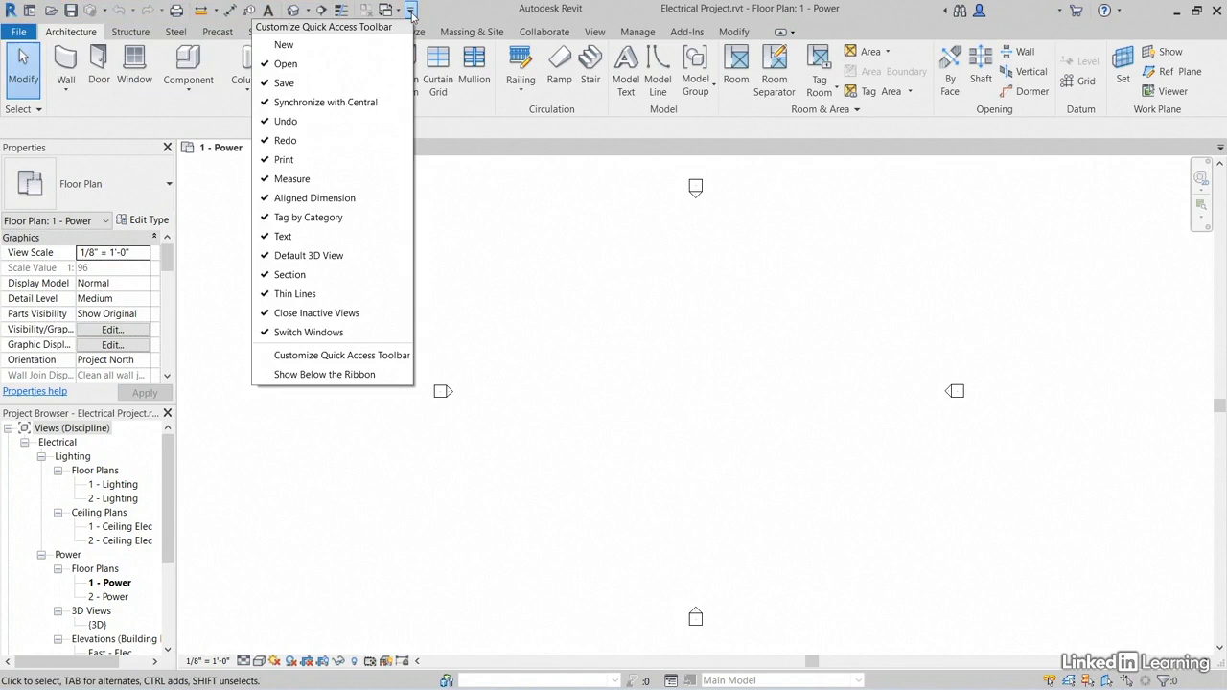
pyautogui.click(462, 17)
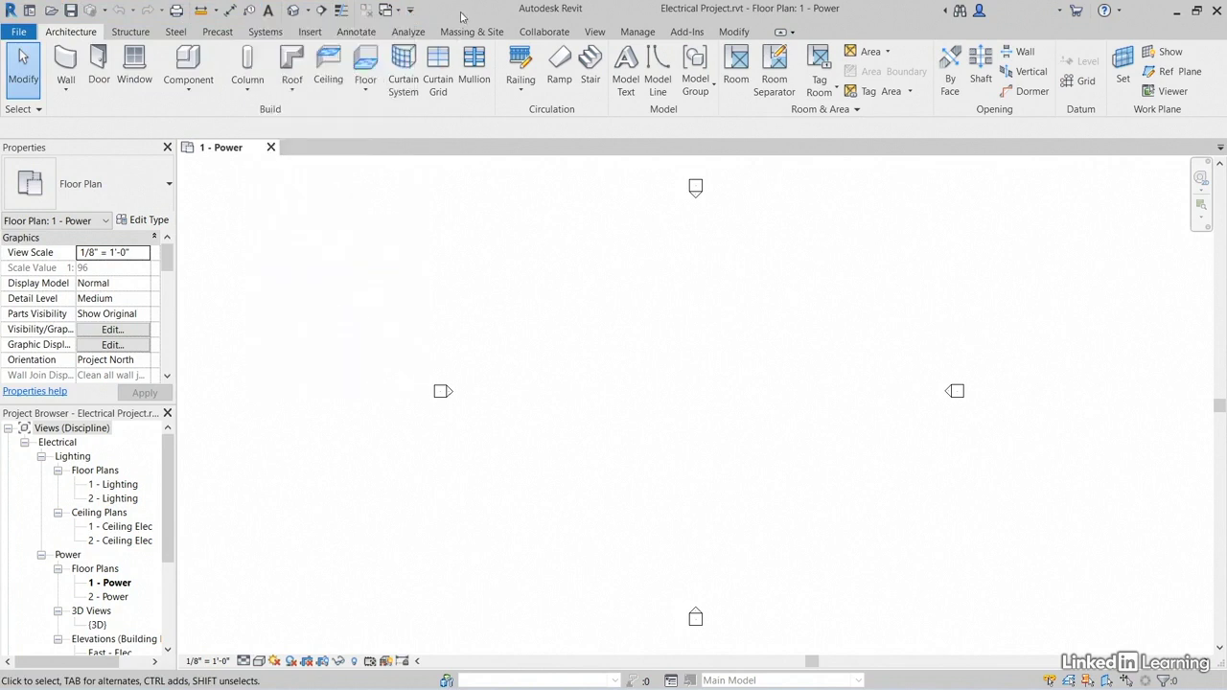
pyautogui.rightClick(468, 61)
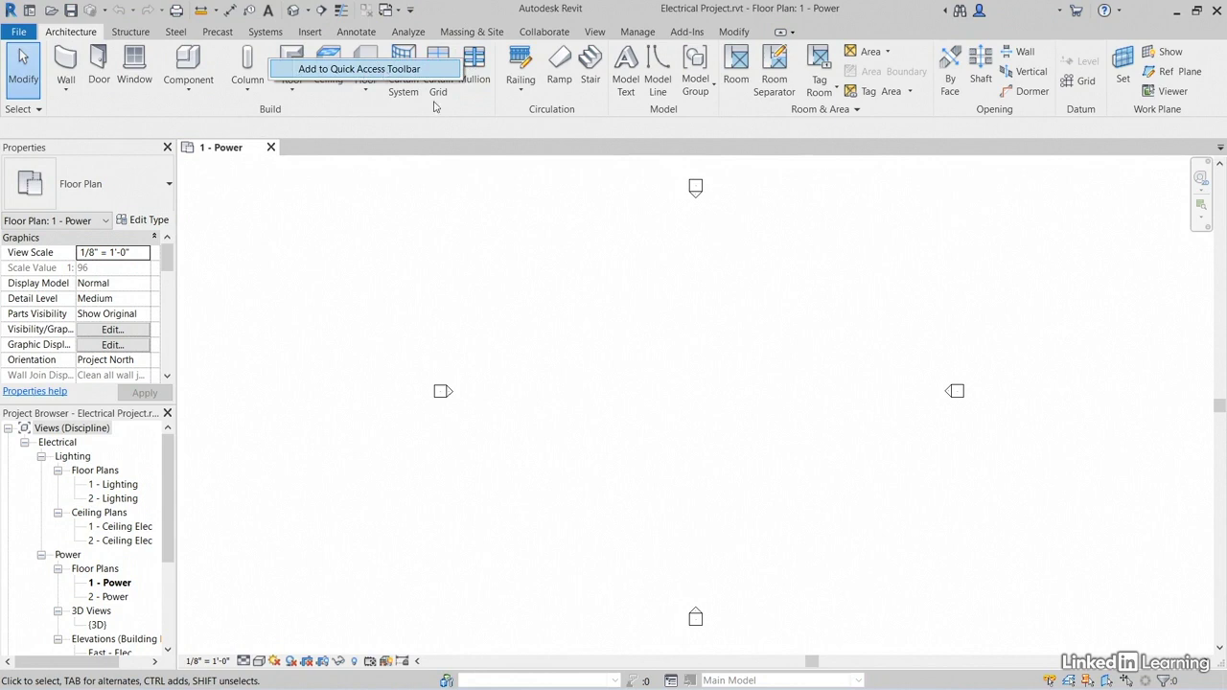
pyautogui.click(456, 232)
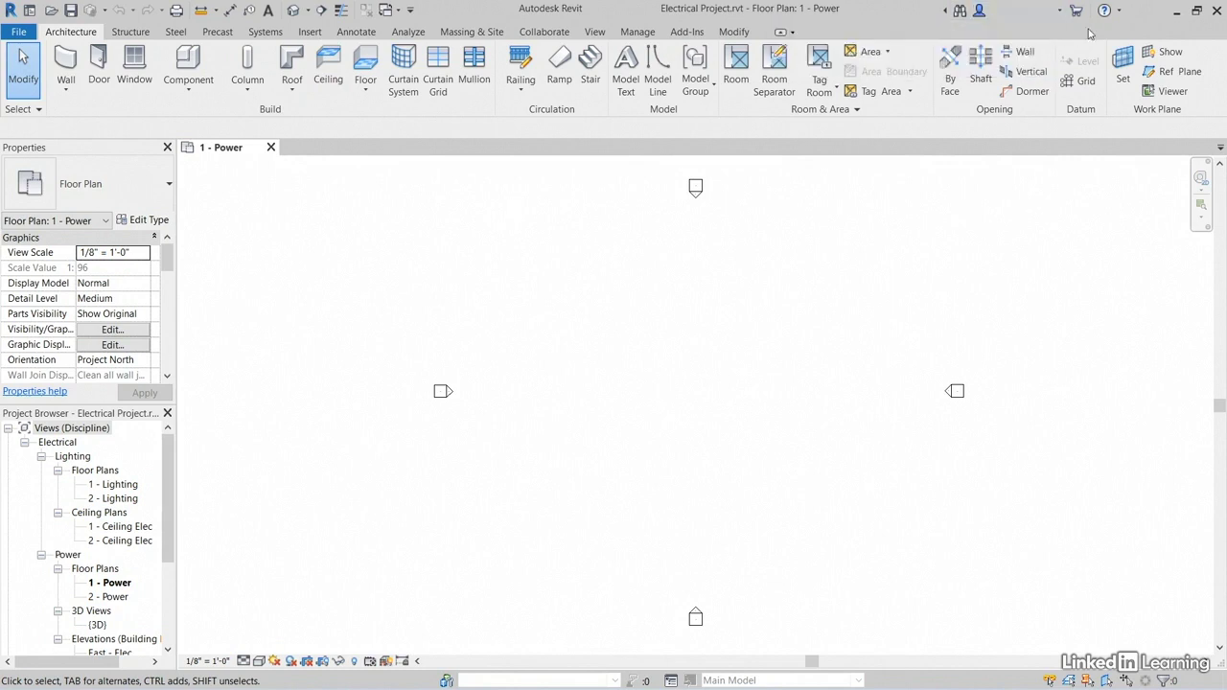
pyautogui.click(1120, 11)
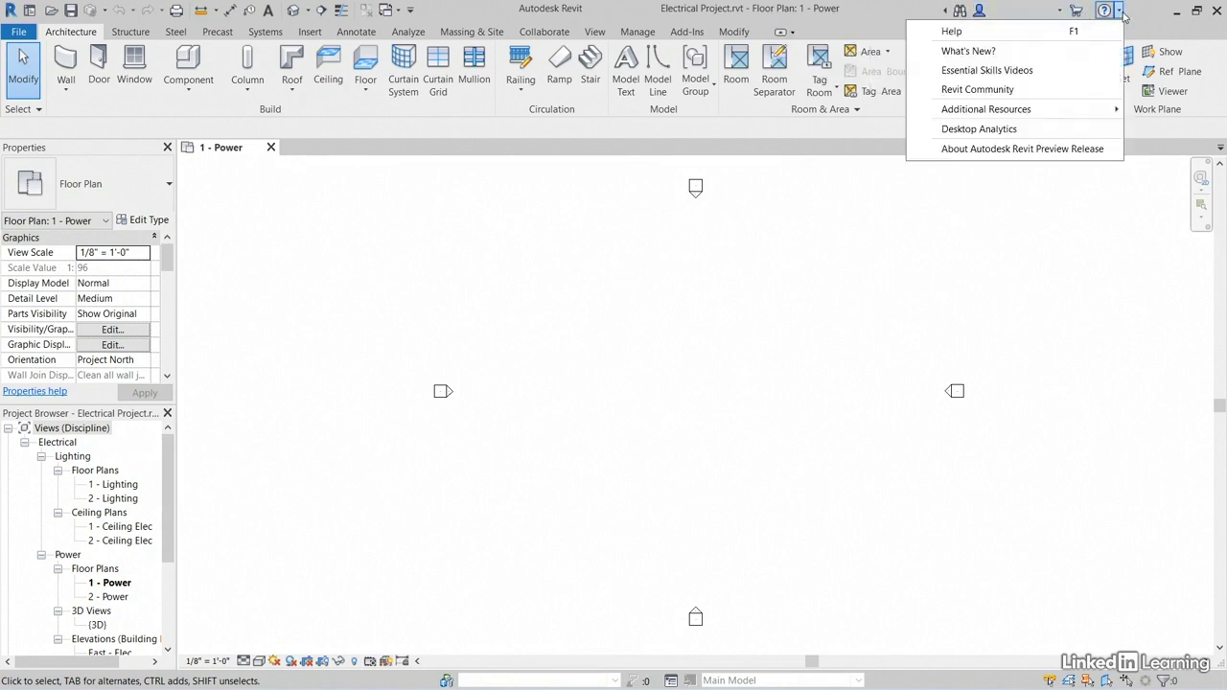
pyautogui.click(1068, 216)
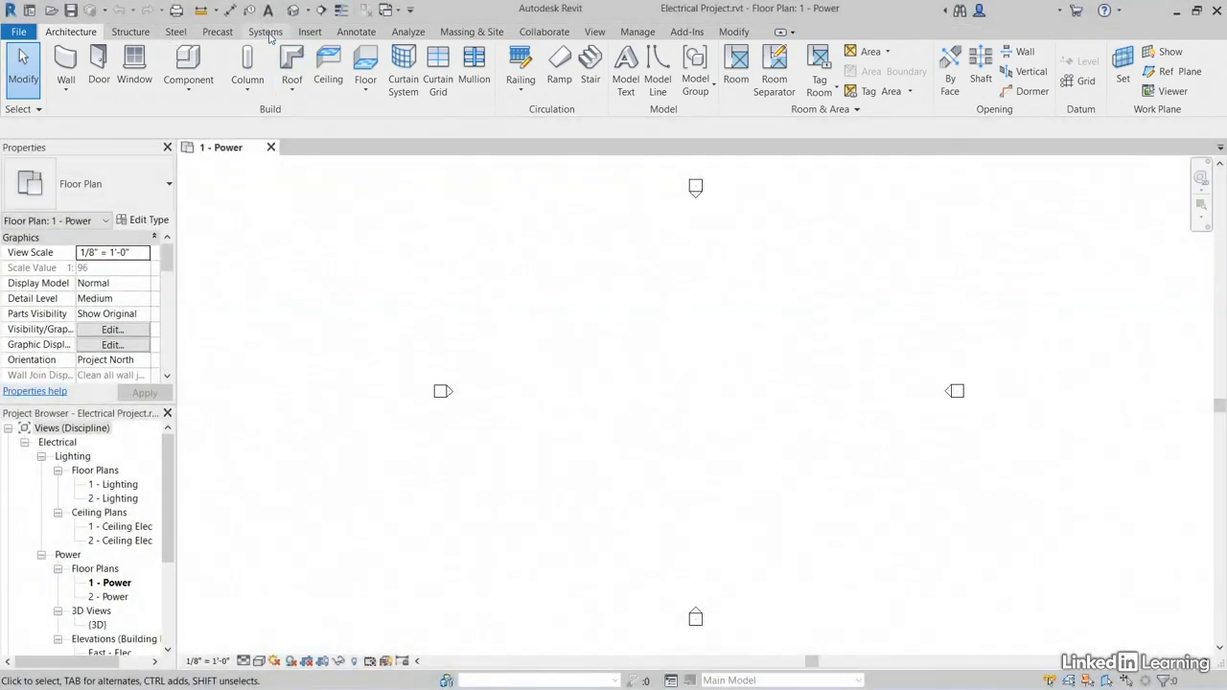
# - Cycle through the Systems, Insert and Annotate ribbon tabs, ending on Systems
pyautogui.click(265, 32)
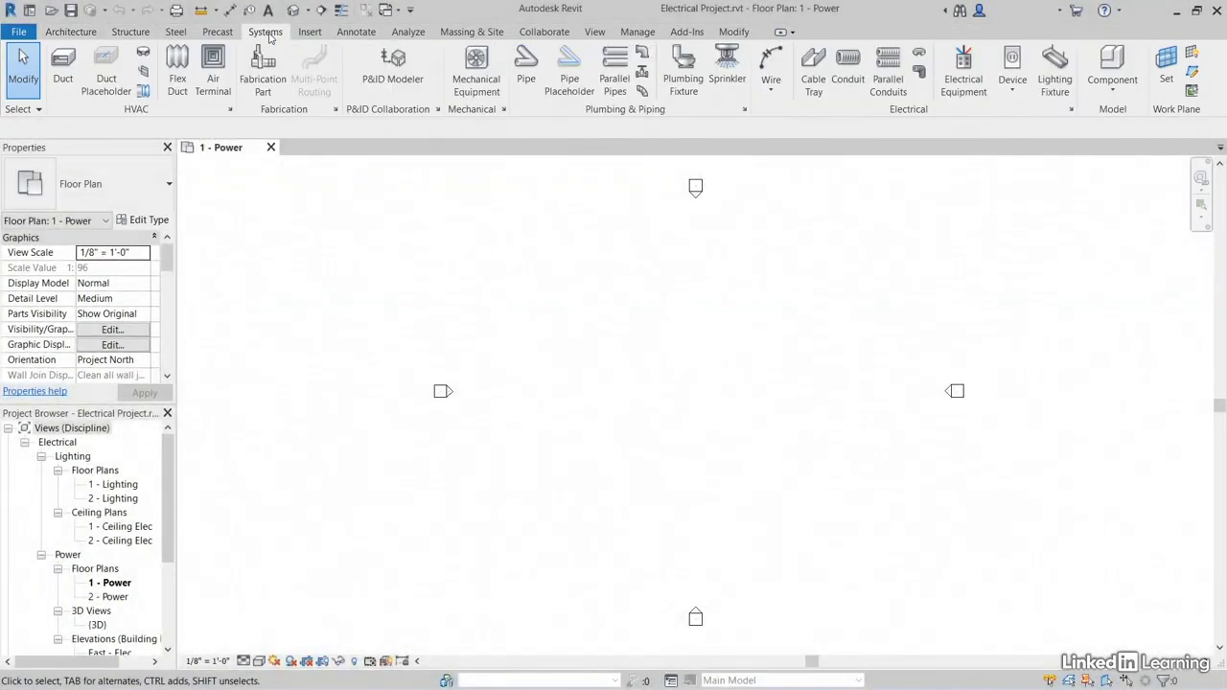
pyautogui.click(310, 34)
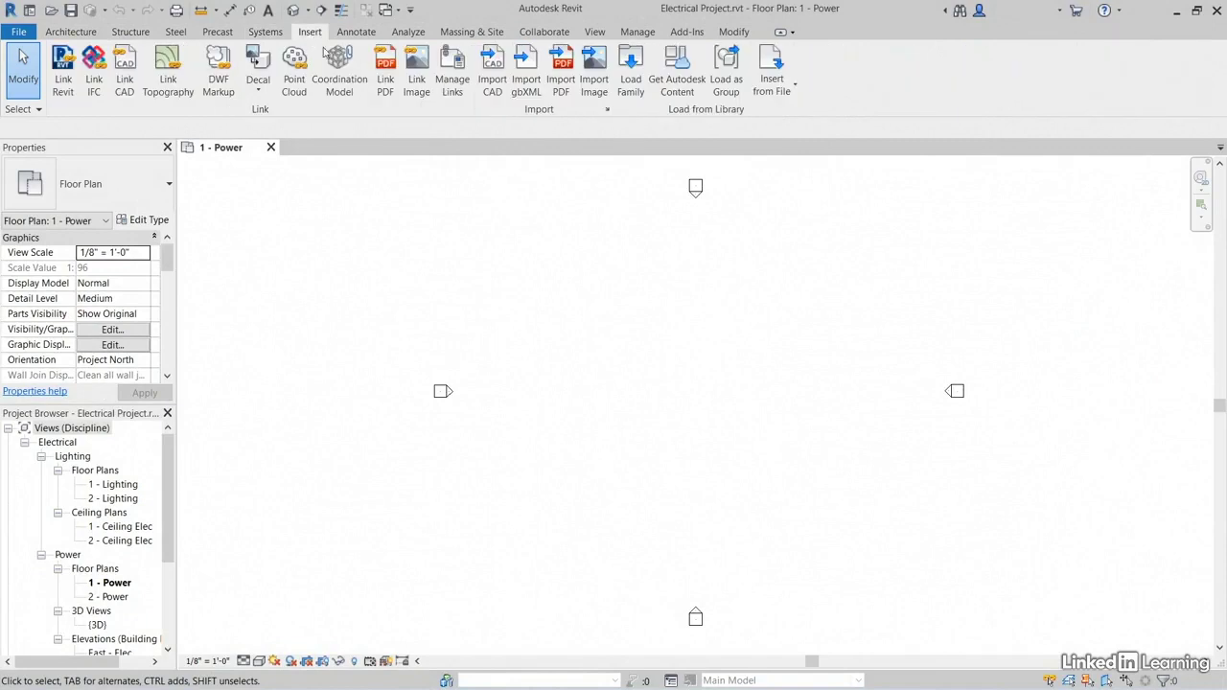
pyautogui.click(356, 33)
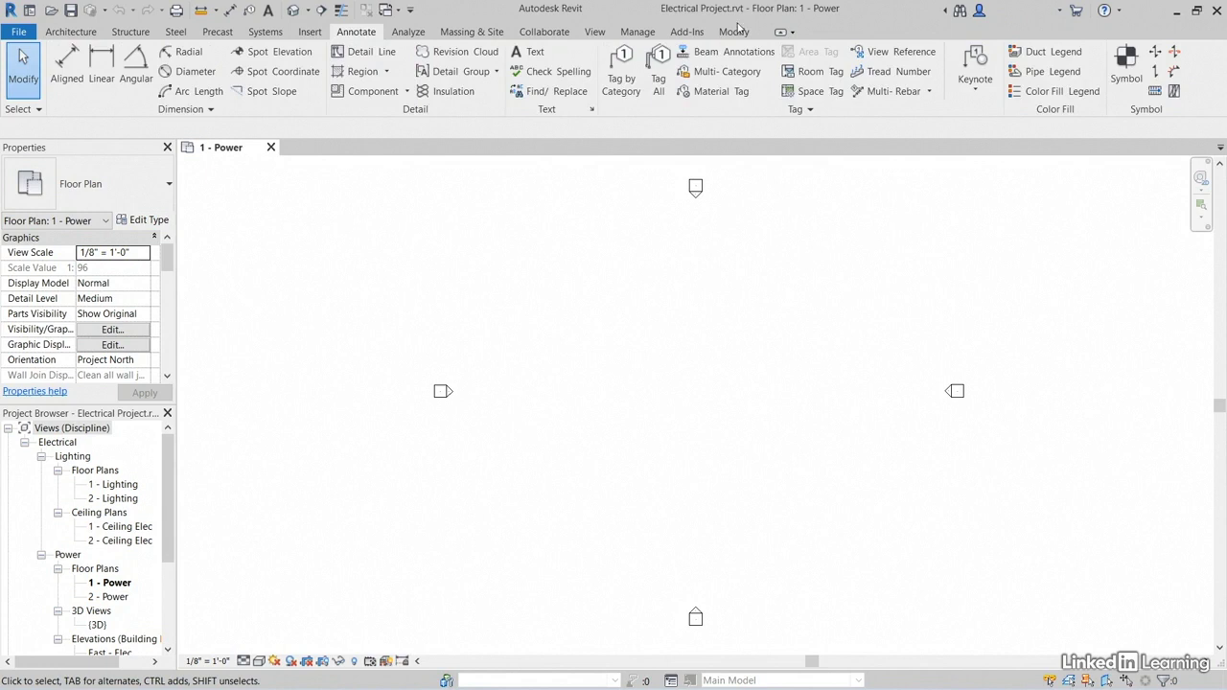
pyautogui.click(264, 33)
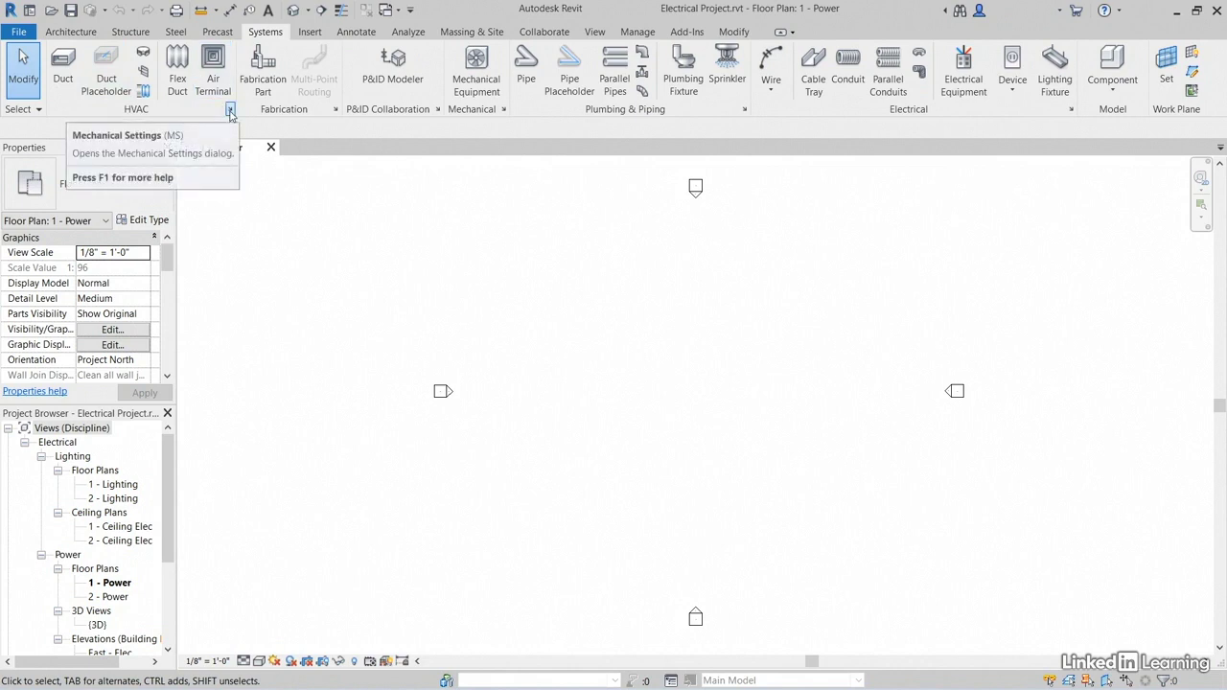
pyautogui.click(230, 111)
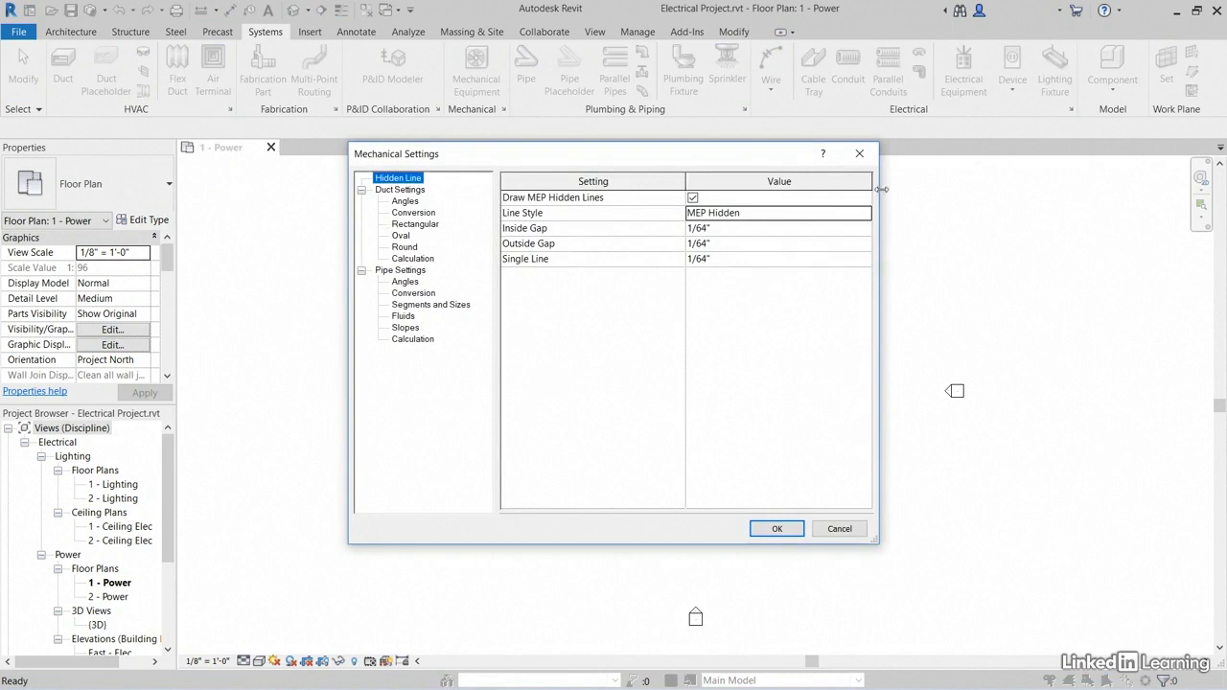
pyautogui.click(860, 154)
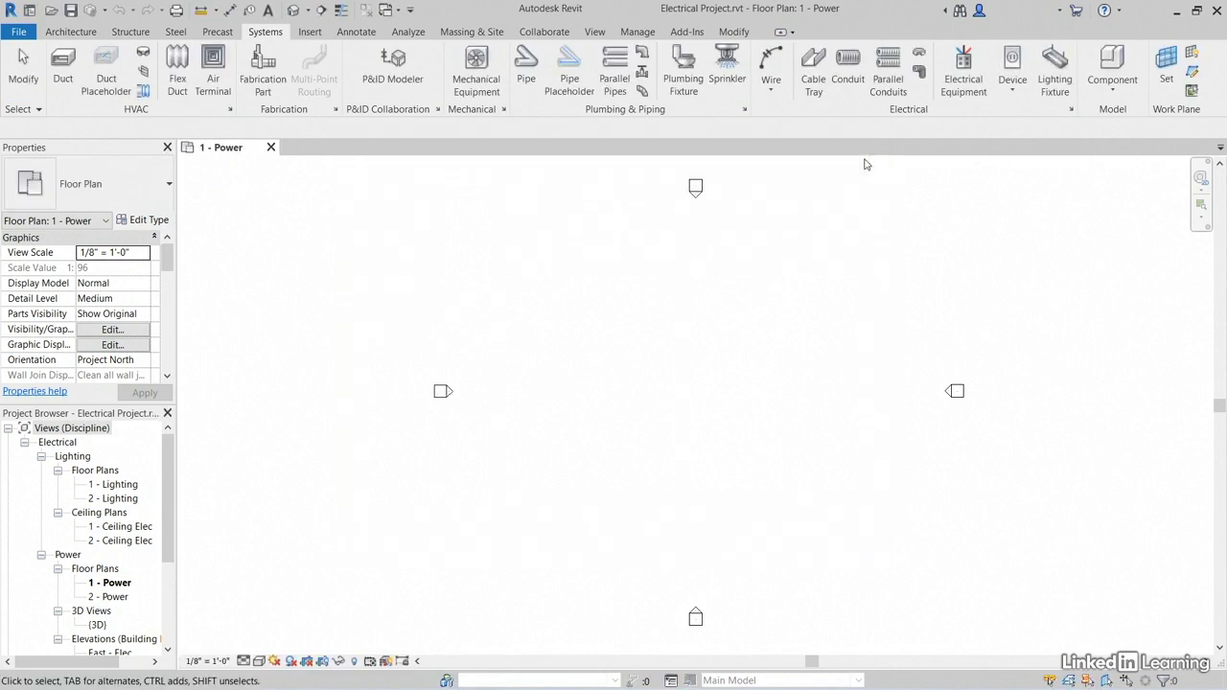
pyautogui.click(219, 83)
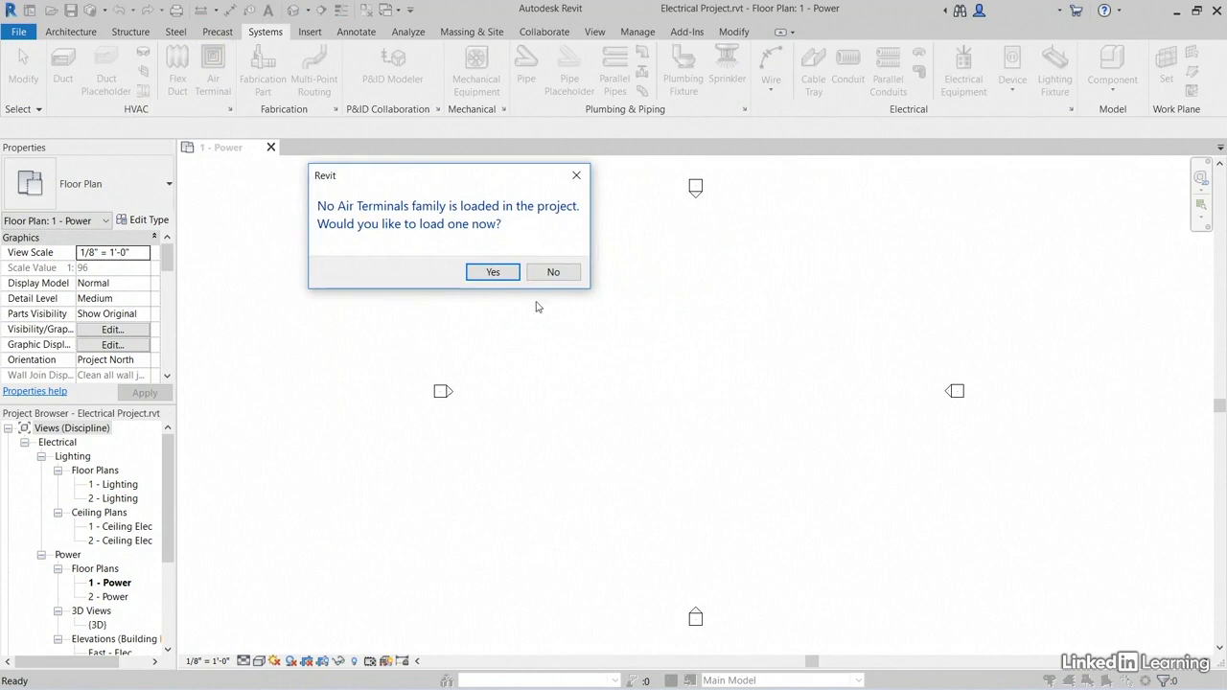
pyautogui.click(551, 273)
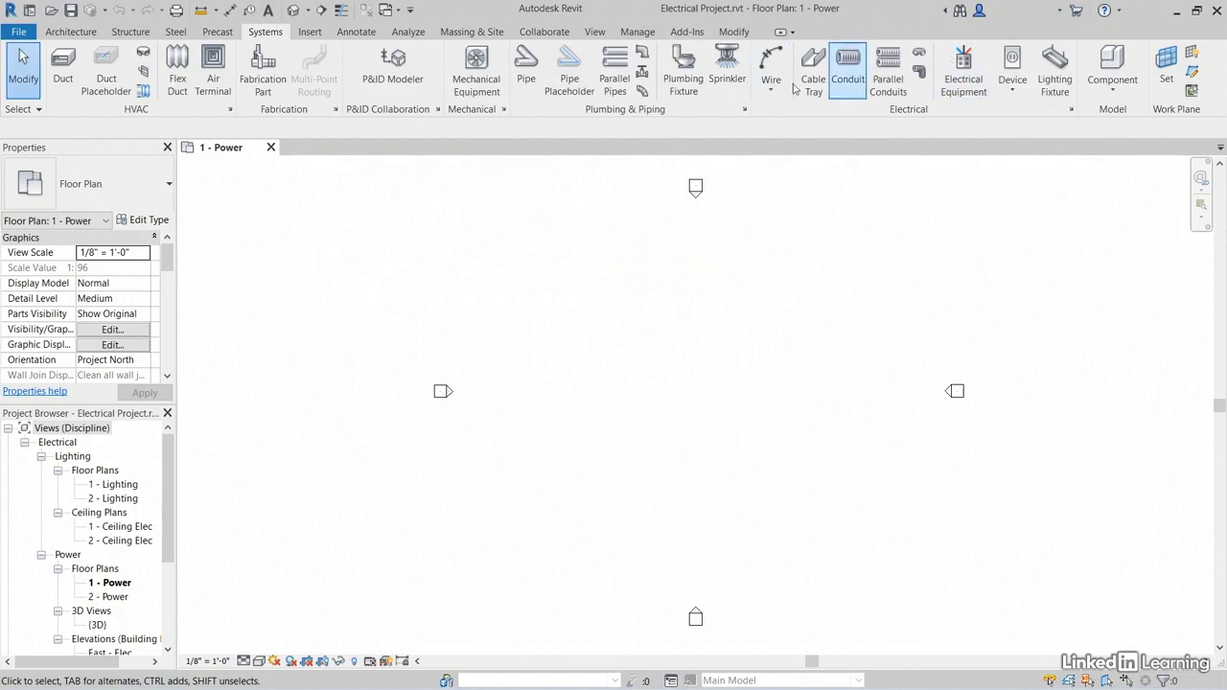
# - Start Device placement with the Duplex Receptacle Standard type and try placing one, triggering a no-host warning
pyautogui.click(1011, 63)
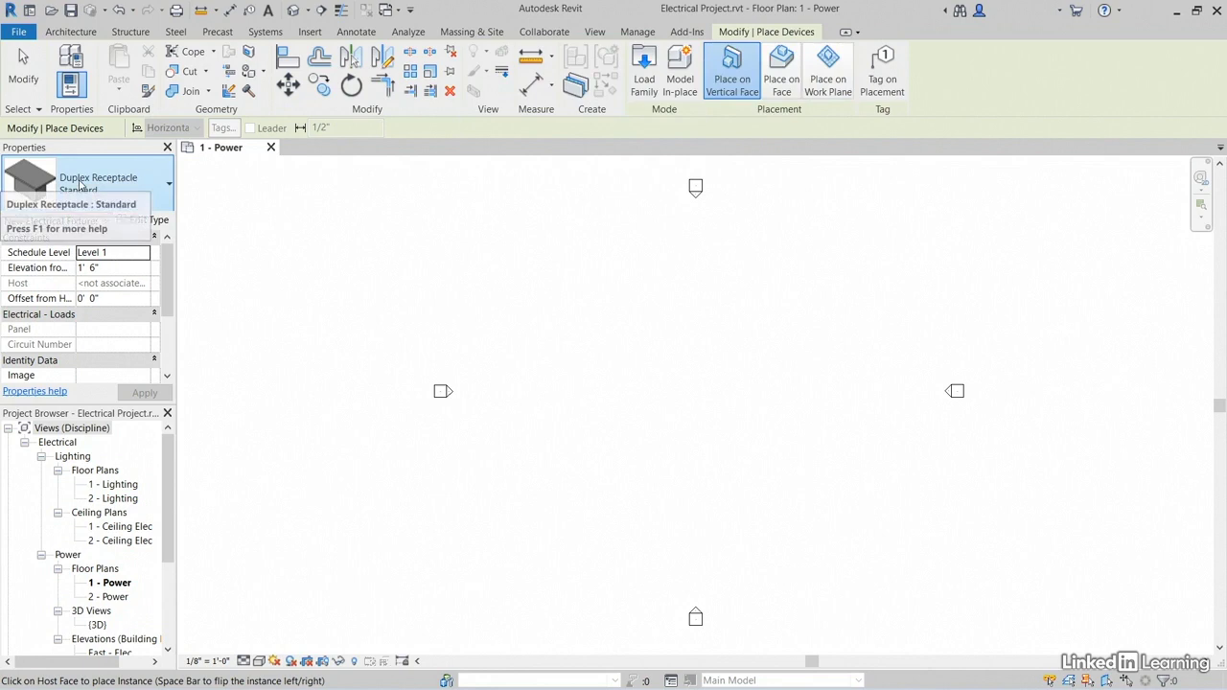
pyautogui.click(150, 189)
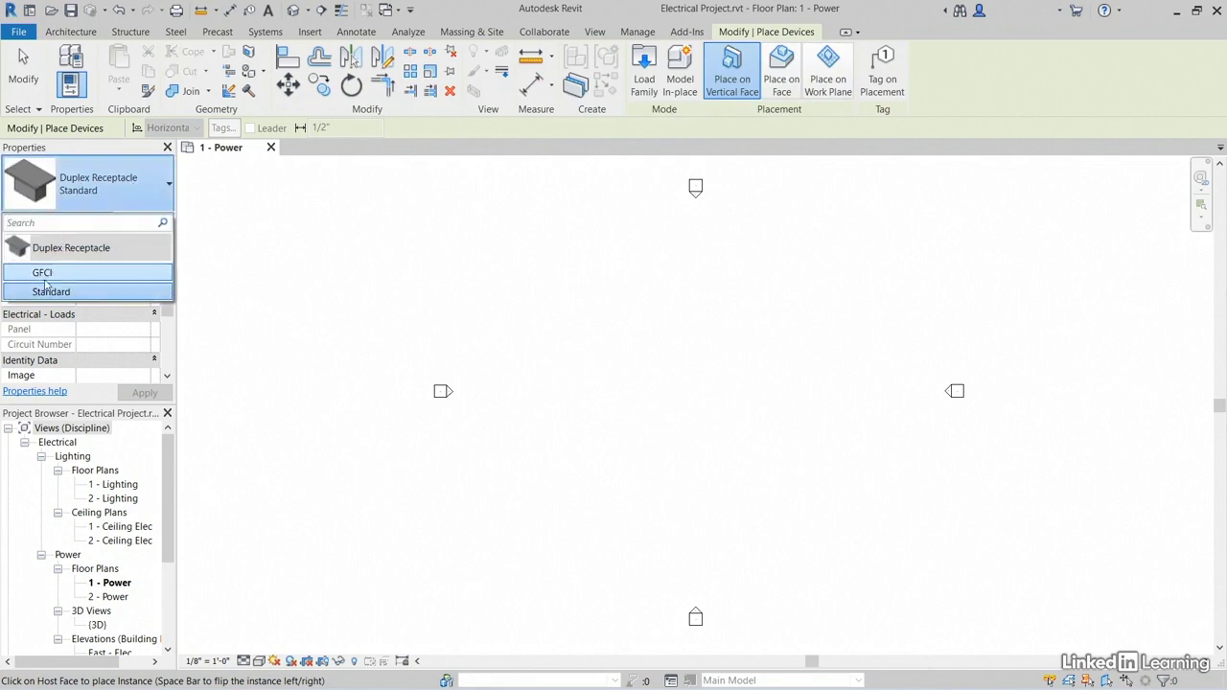
pyautogui.moveTo(74, 255)
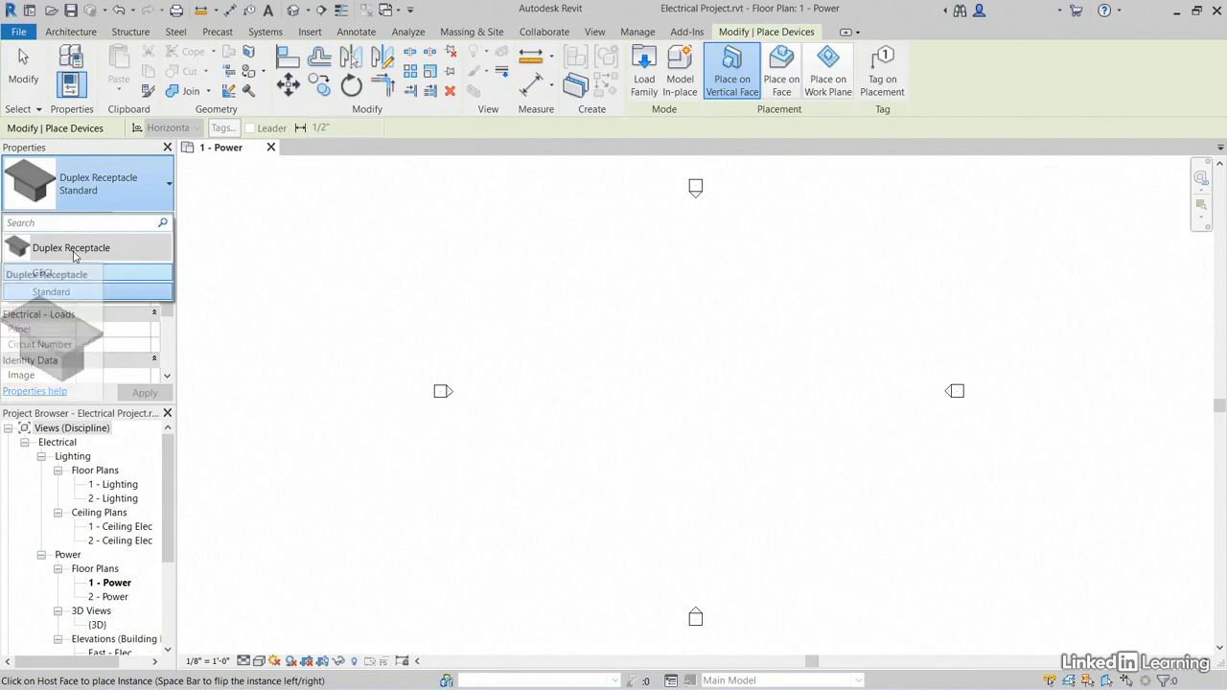
pyautogui.click(268, 209)
# - Cancel the Place Devices tool and dismiss the host warning
pyautogui.press('Escape')
pyautogui.press('Escape')
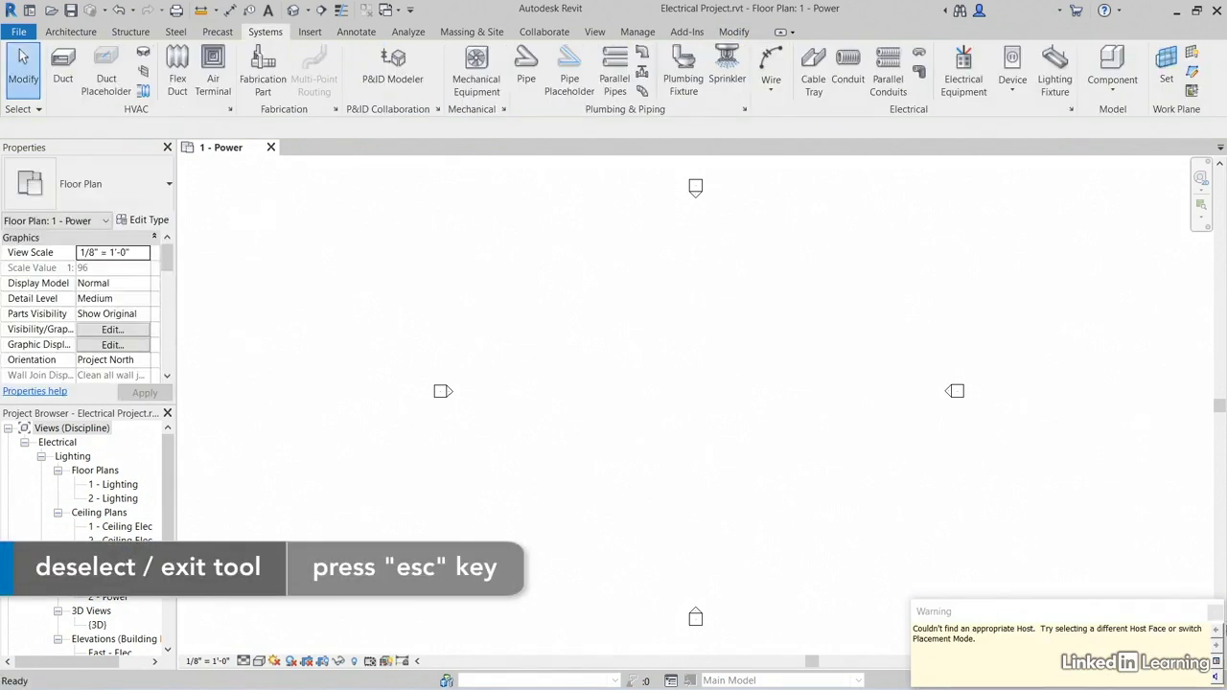
pyautogui.click(1216, 612)
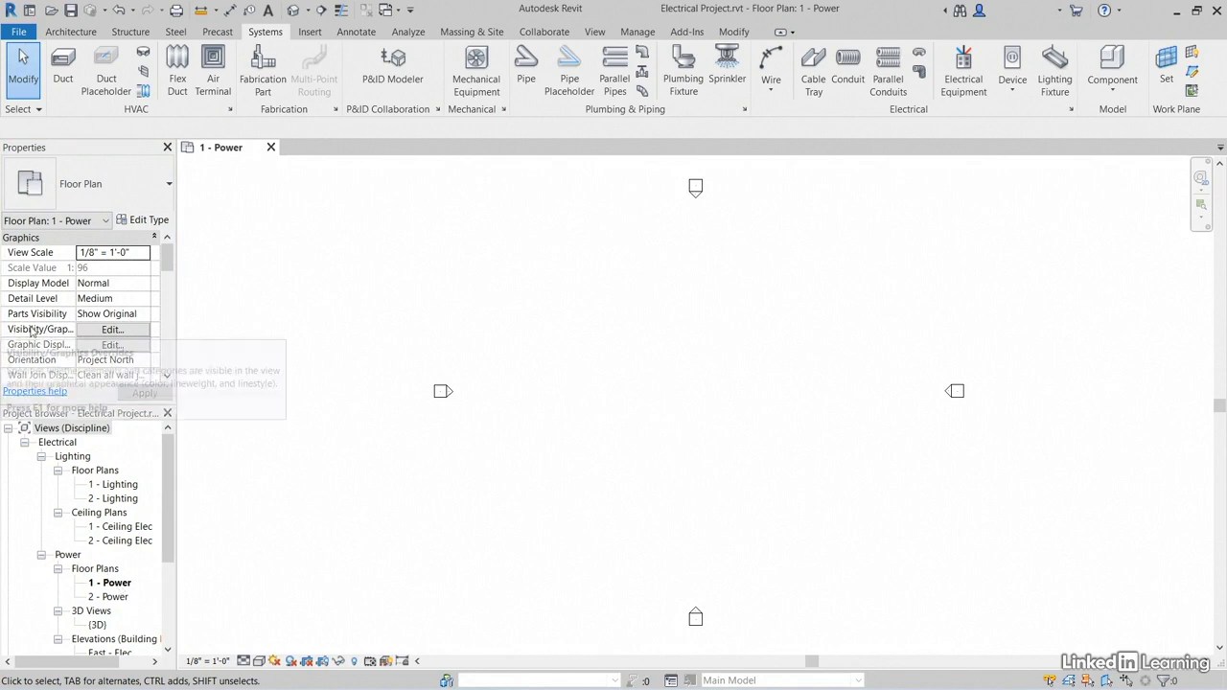
pyautogui.click(108, 331)
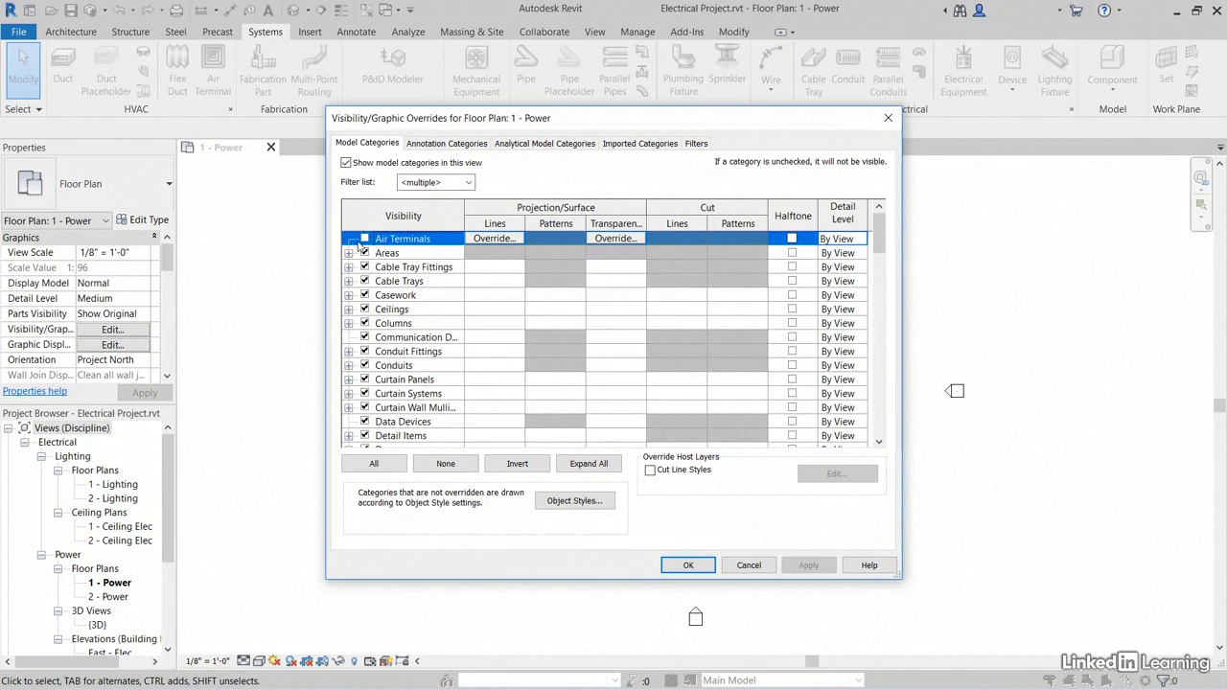
pyautogui.scroll(-4, 417, 266)
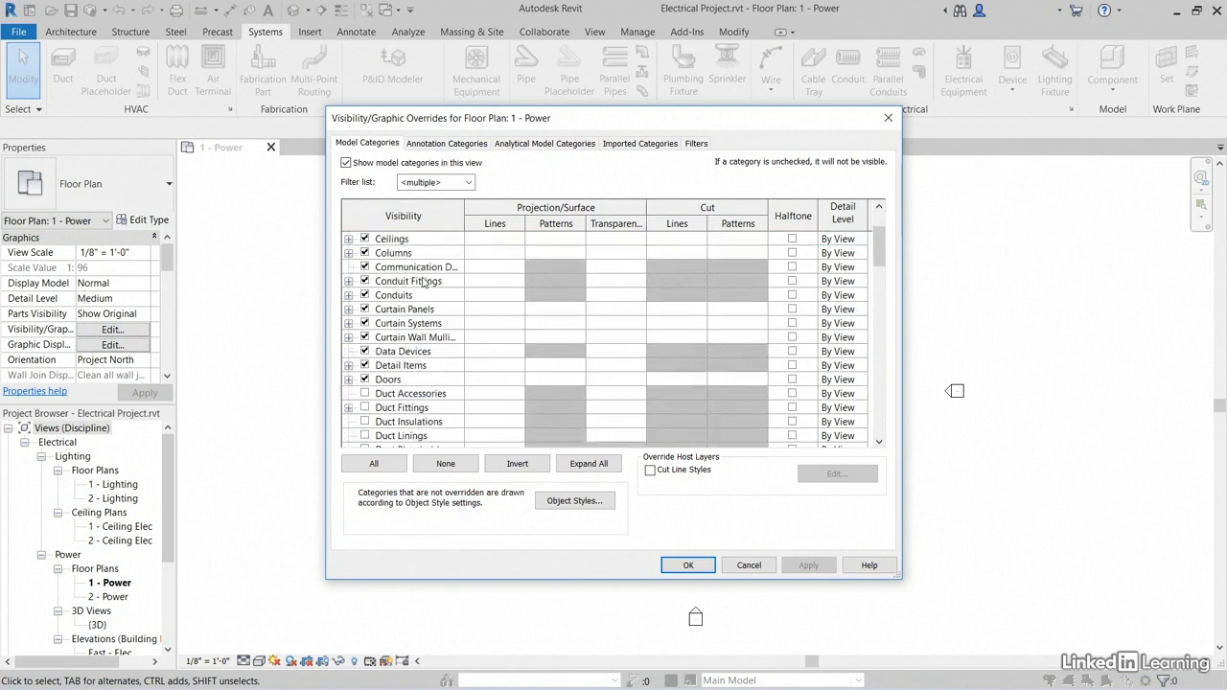
pyautogui.scroll(-6, 423, 288)
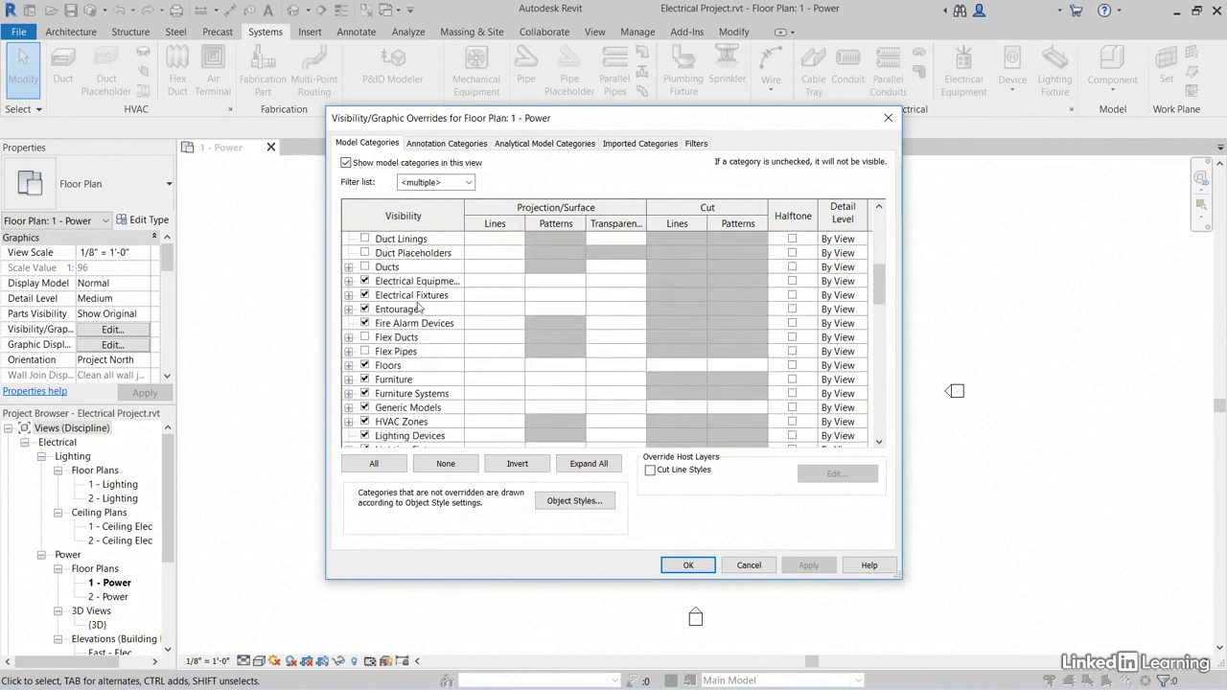
pyautogui.scroll(-5, 422, 330)
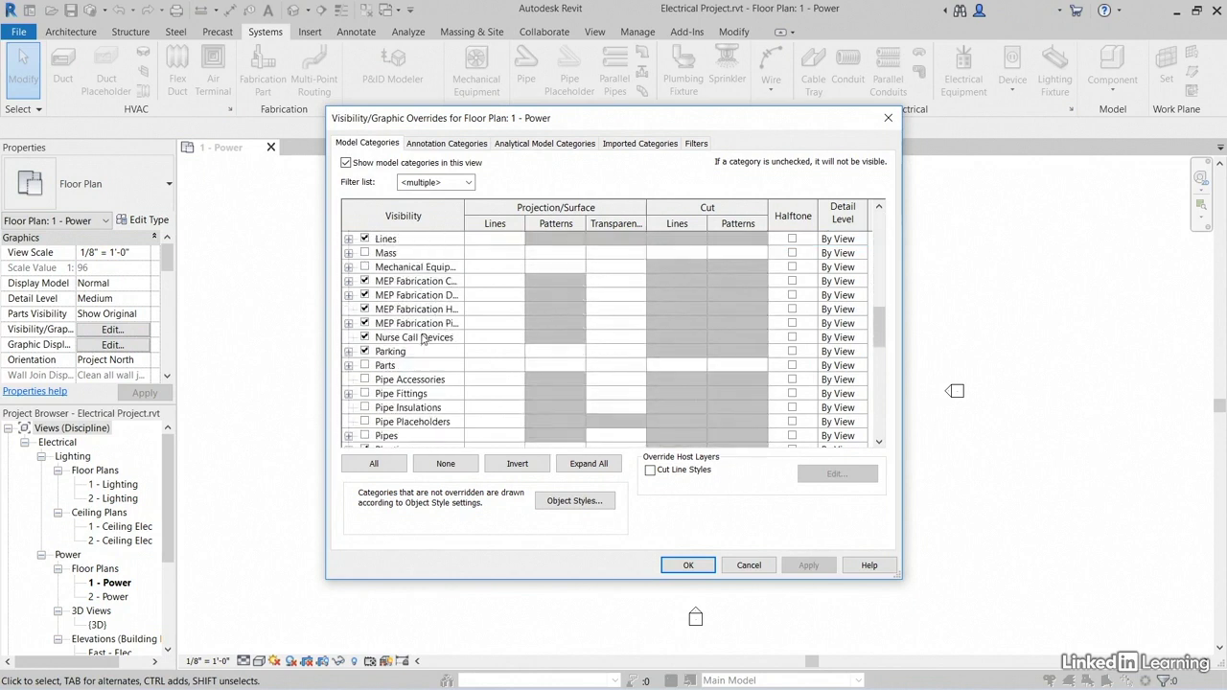
pyautogui.scroll(-5, 425, 345)
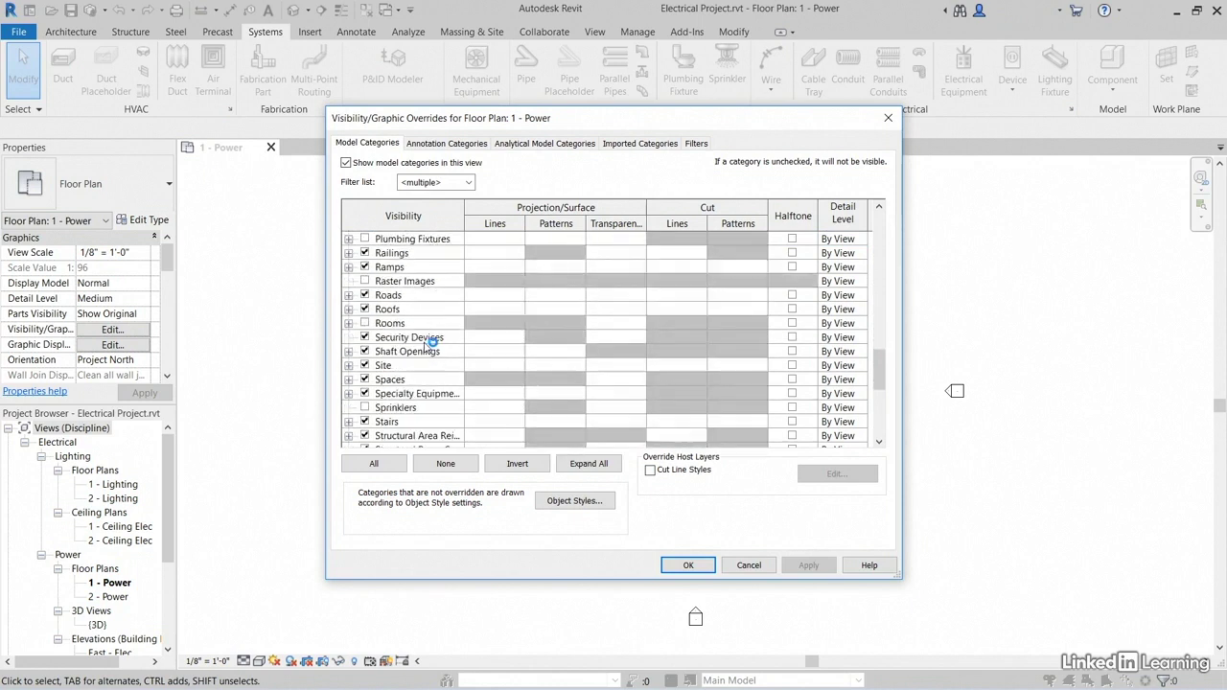
pyautogui.scroll(-4, 425, 351)
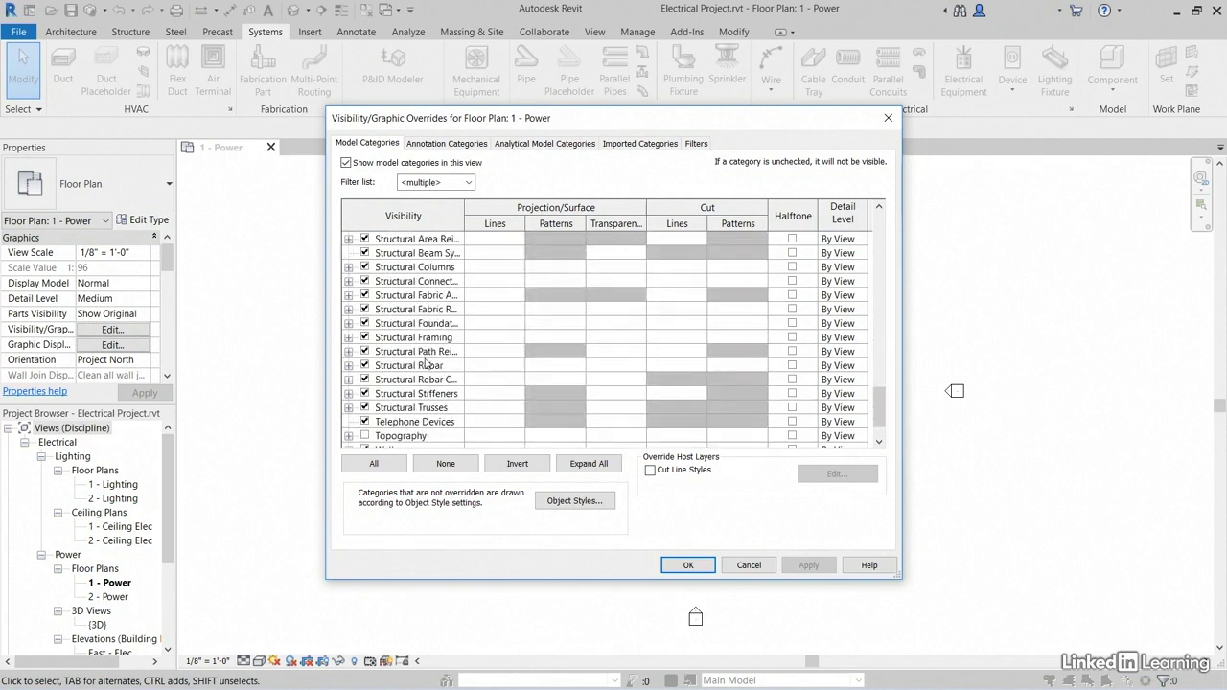
pyautogui.scroll(8, 432, 355)
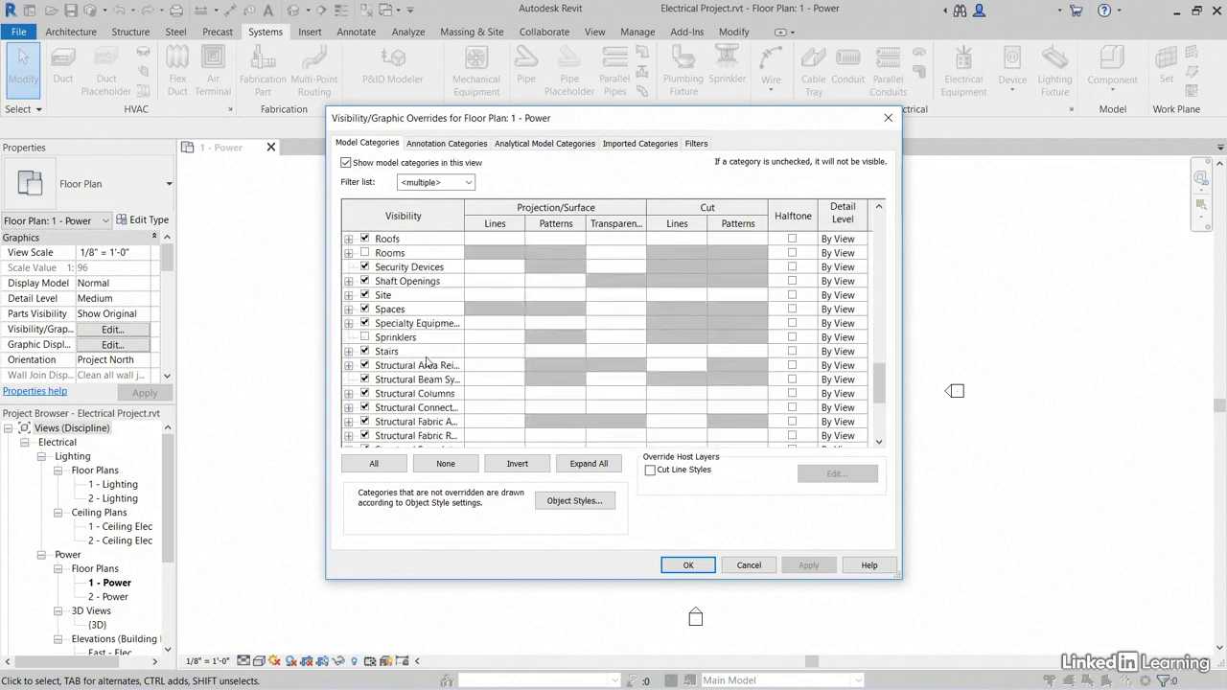
pyautogui.click(749, 566)
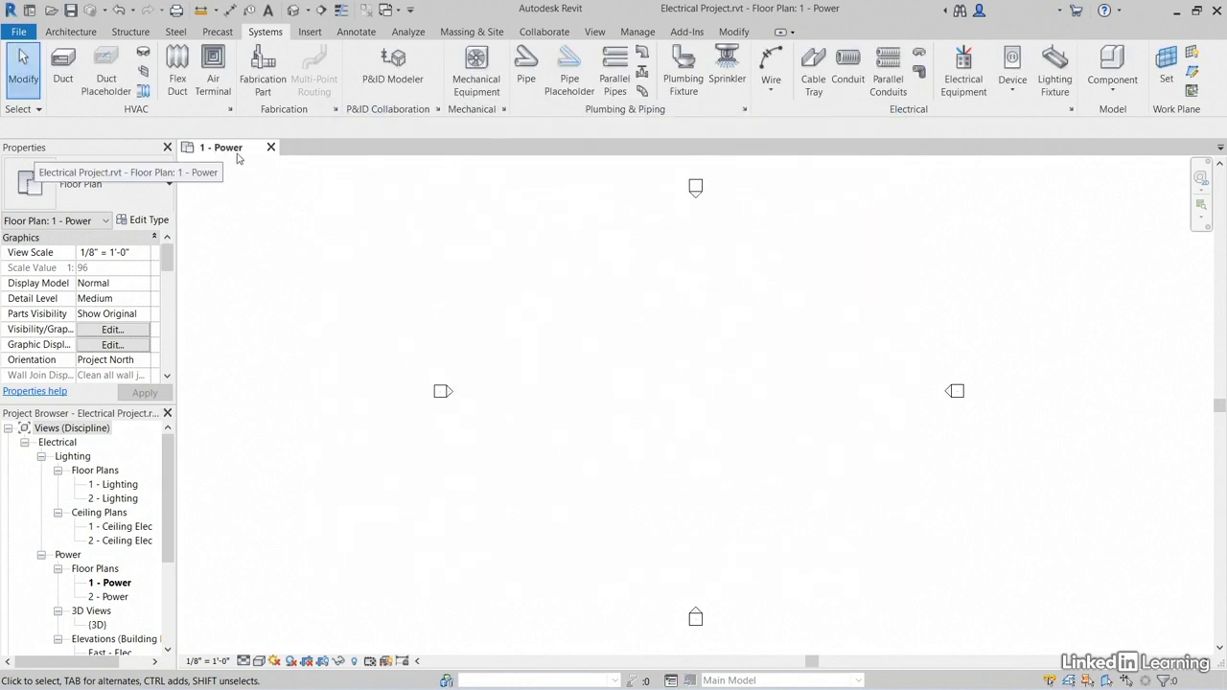
# - Open 1 - Lighting and 2 - Ceiling Elec, close 1 - Lighting, and bring 1 - Power to front
pyautogui.doubleClick(127, 488)
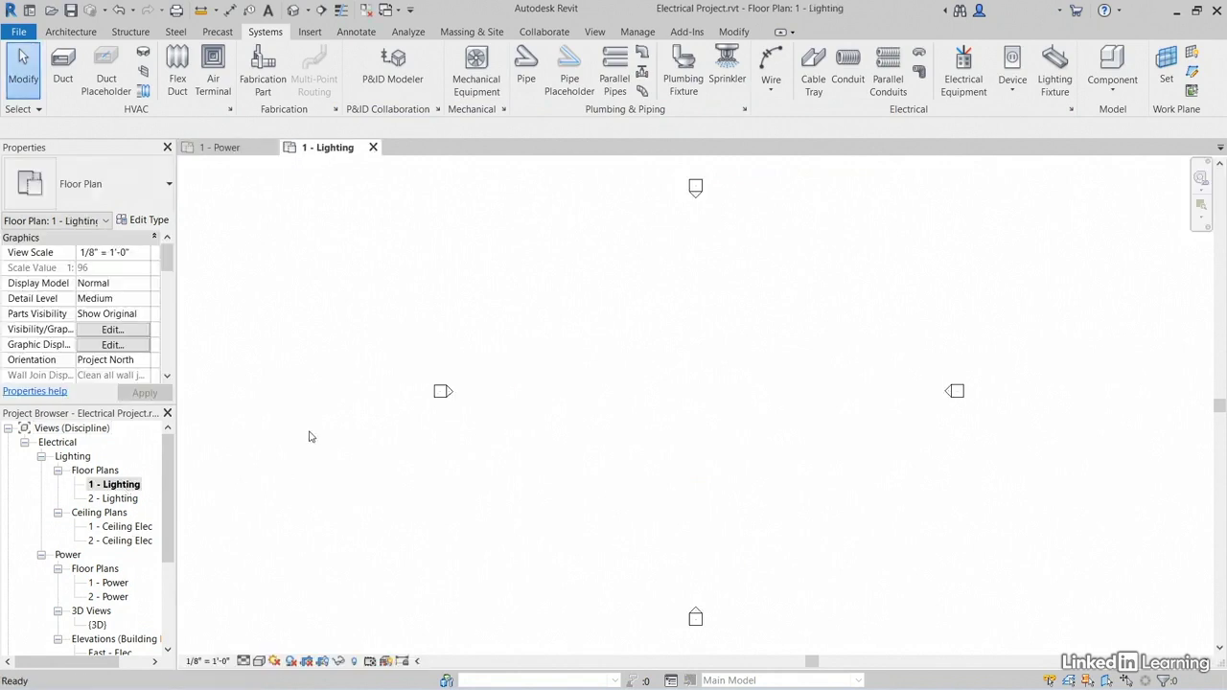
pyautogui.click(137, 545)
pyautogui.doubleClick(137, 543)
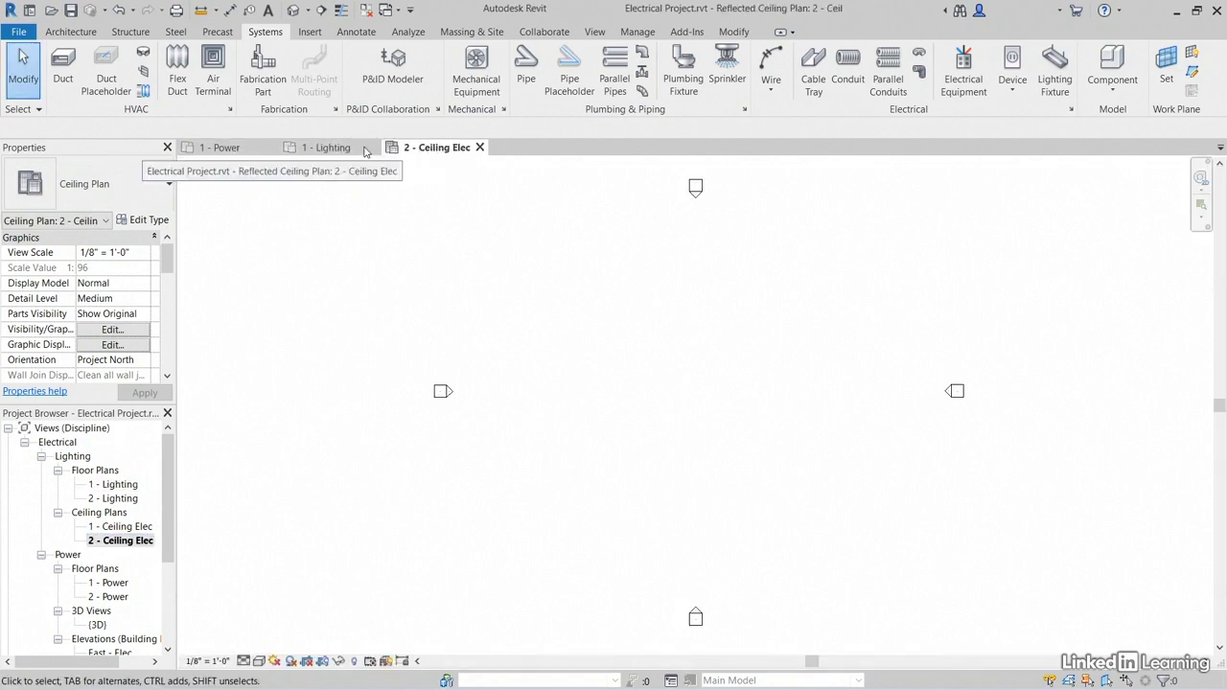
pyautogui.click(373, 147)
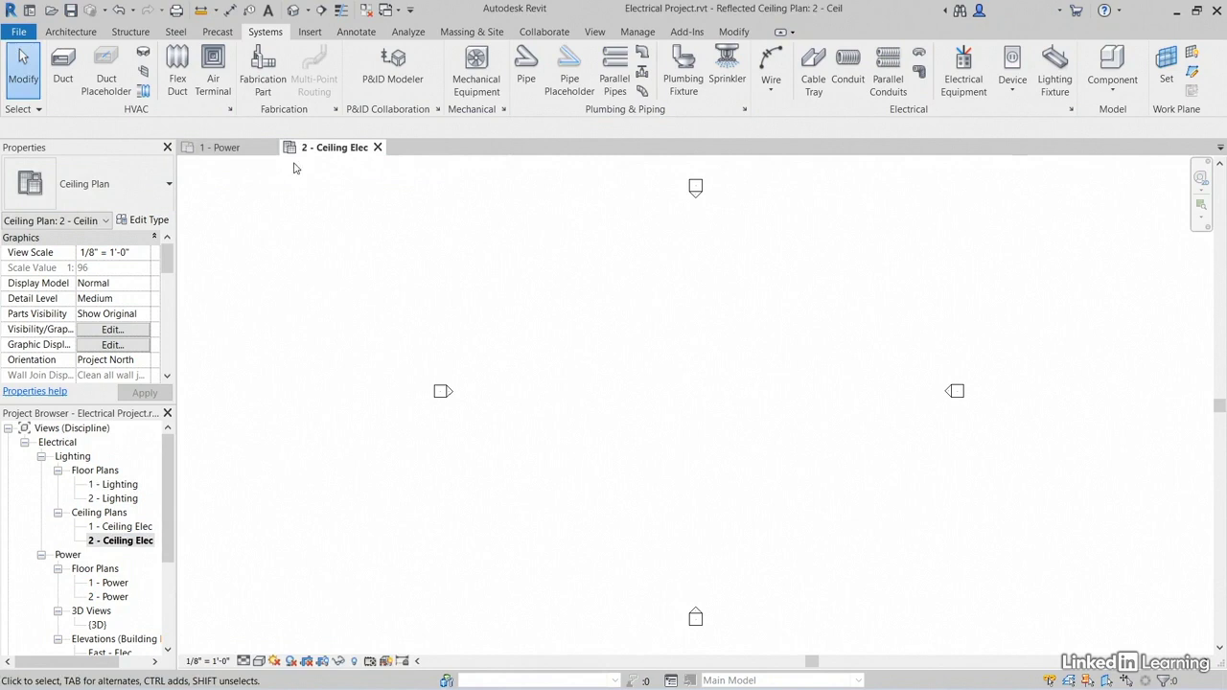
pyautogui.click(251, 151)
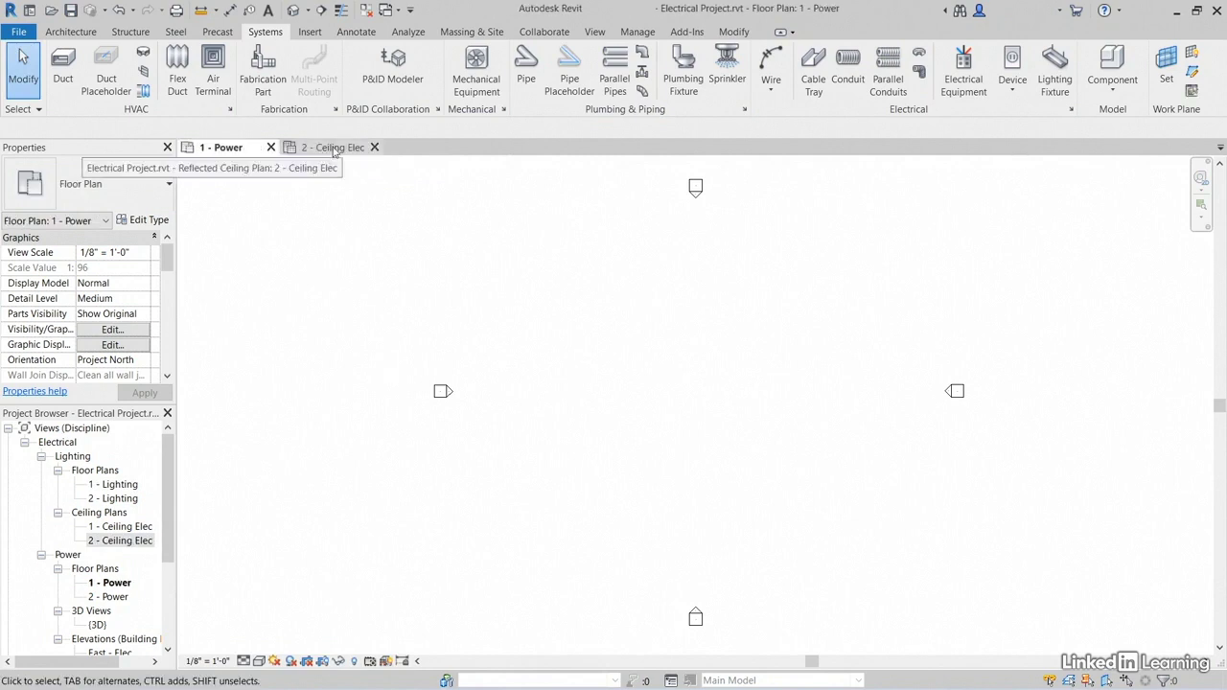